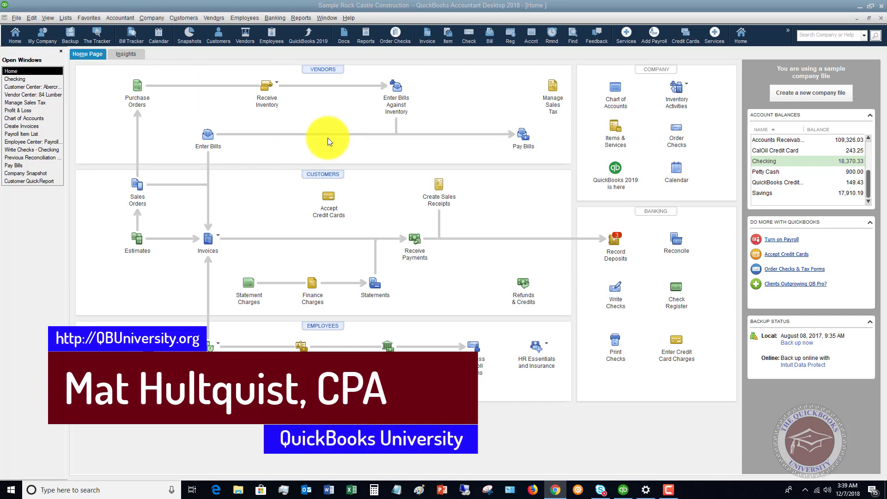
Open the register for the Checking bank account from Check Register on the Home page.
{"action": "left_click", "coordinate": [672, 289]}
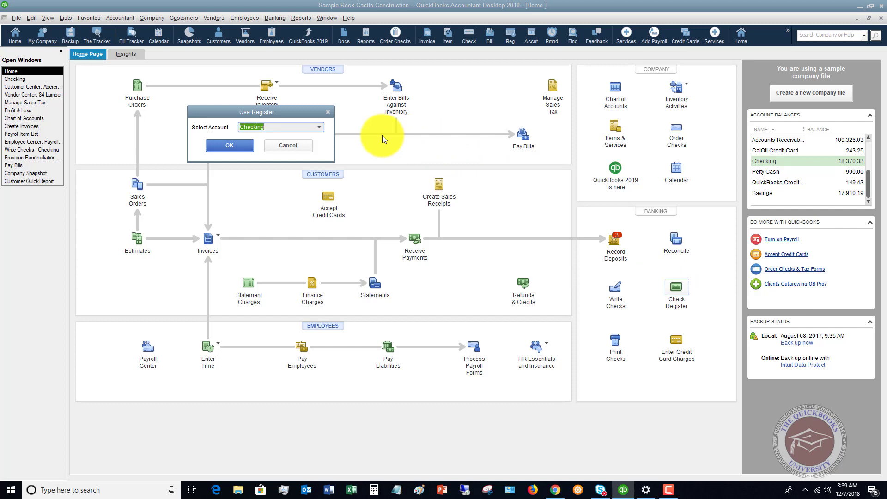
{"action": "left_click", "coordinate": [320, 128]}
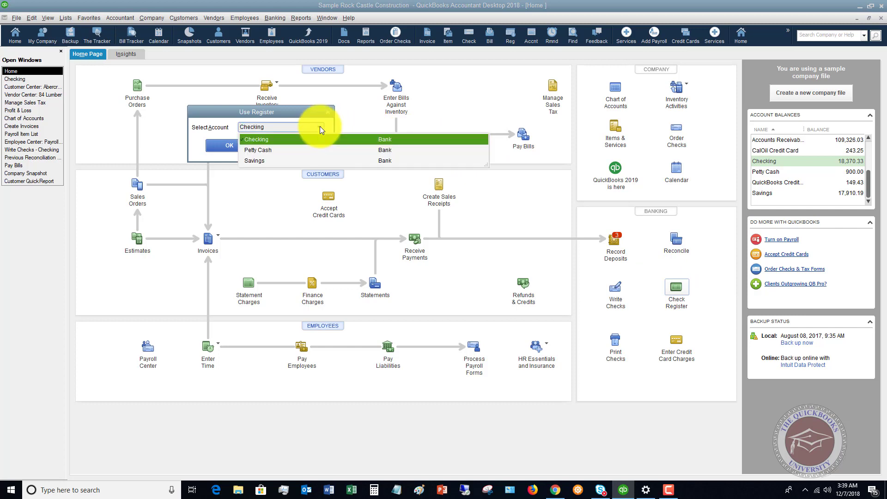
{"action": "left_click", "coordinate": [282, 140]}
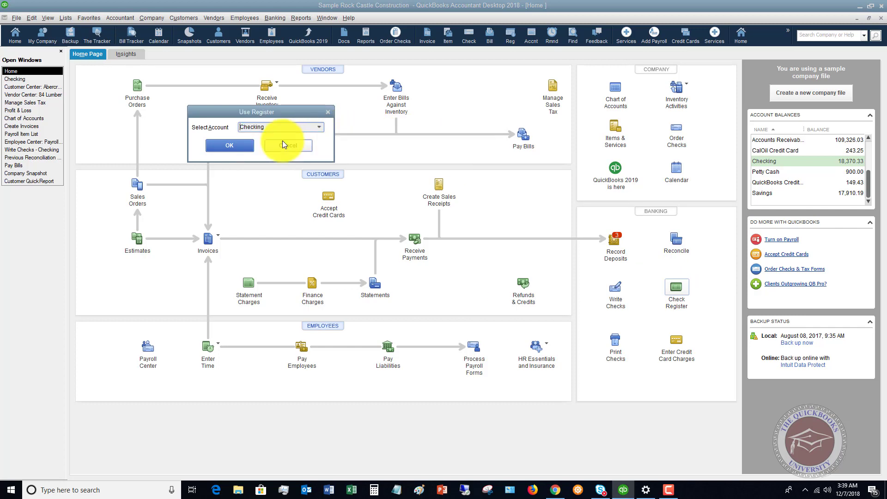
{"action": "left_click", "coordinate": [230, 145]}
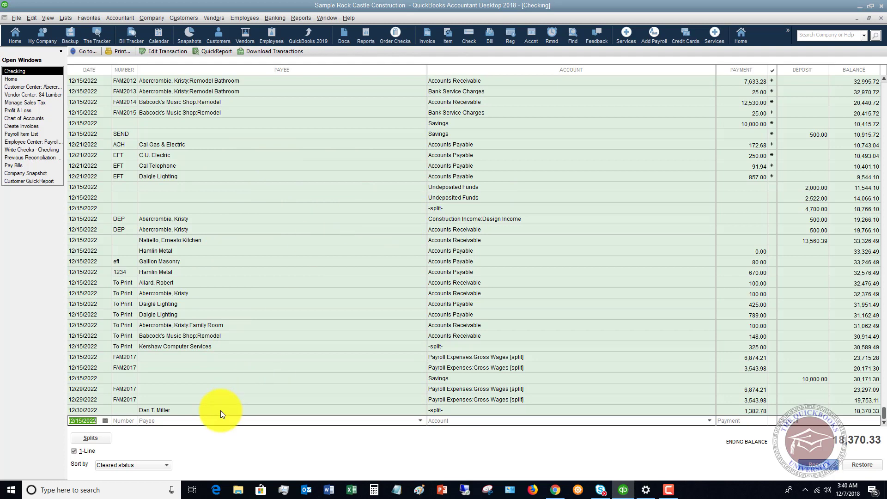
{"action": "left_click", "coordinate": [74, 451]}
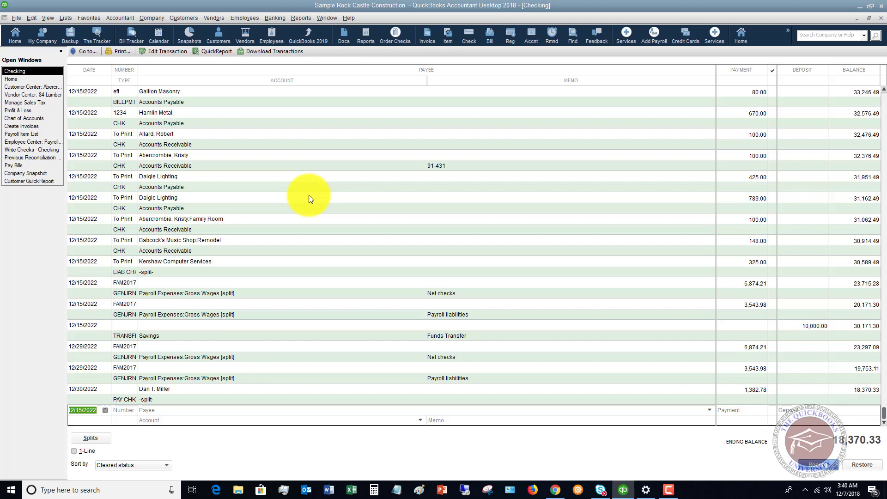
{"action": "left_click", "coordinate": [272, 204]}
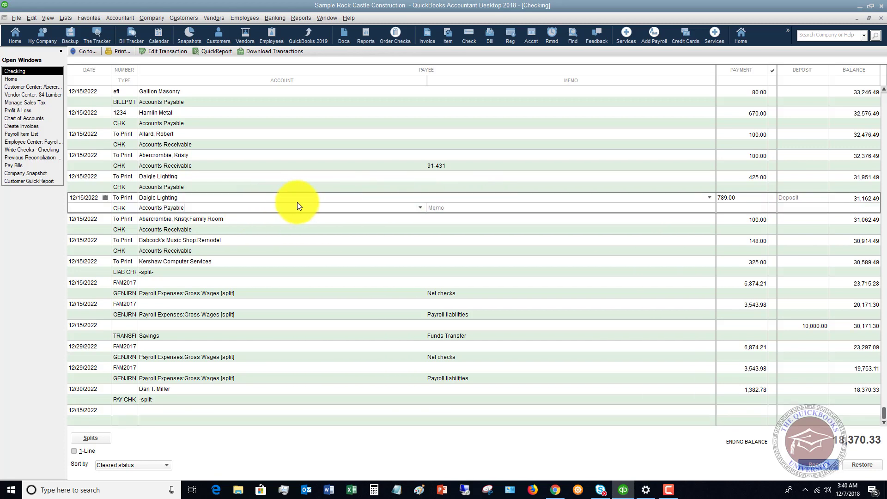
{"action": "left_click", "coordinate": [477, 210]}
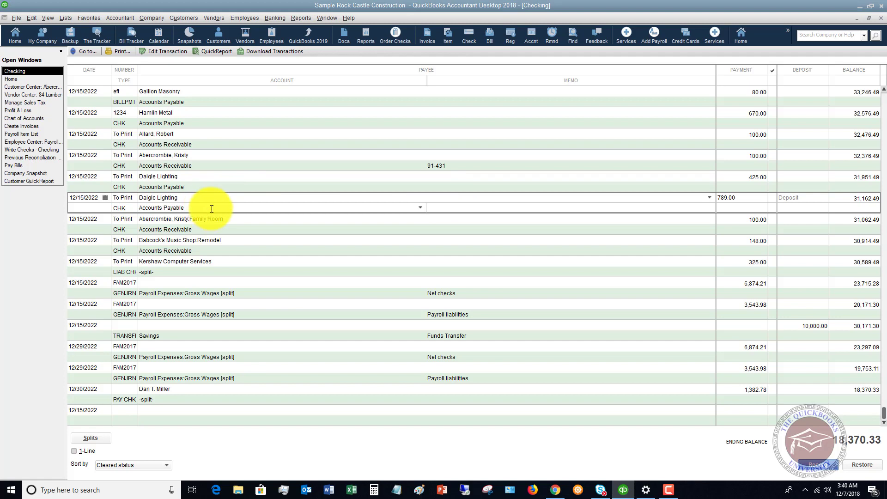
{"action": "left_click", "coordinate": [74, 451]}
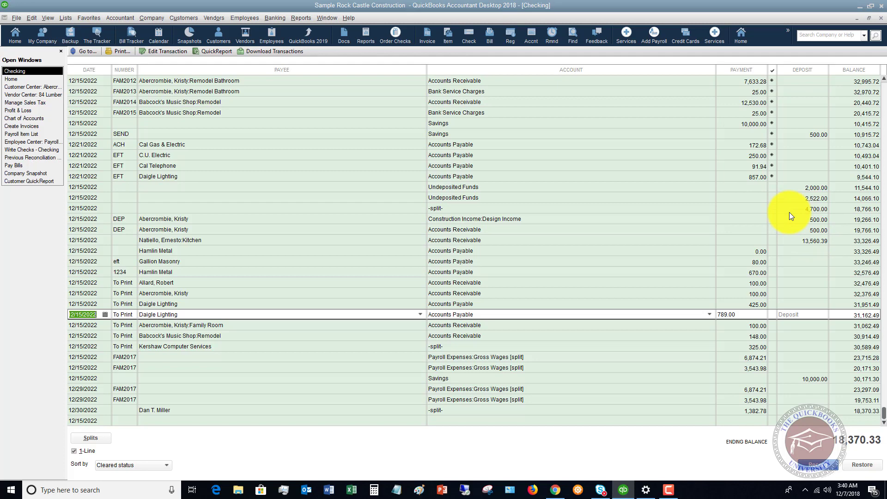
{"action": "left_click", "coordinate": [168, 465]}
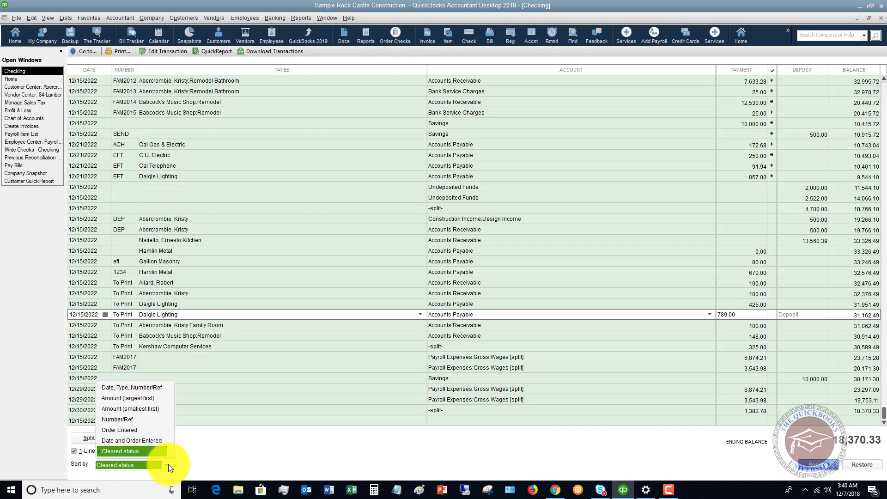
{"action": "left_click", "coordinate": [168, 464]}
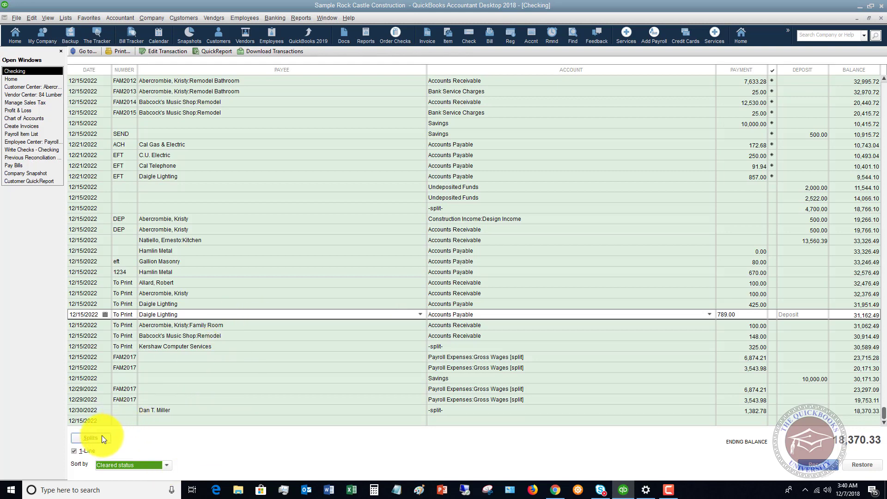
{"action": "left_click", "coordinate": [90, 438]}
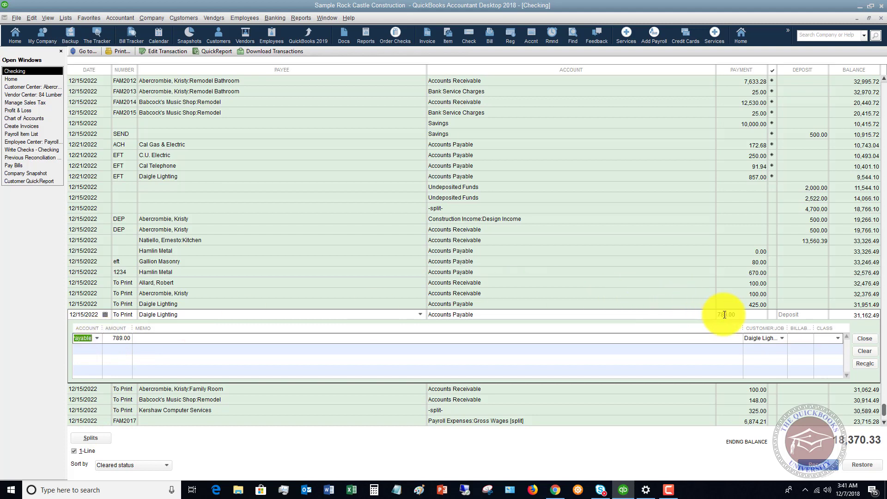
{"action": "left_click", "coordinate": [98, 338]}
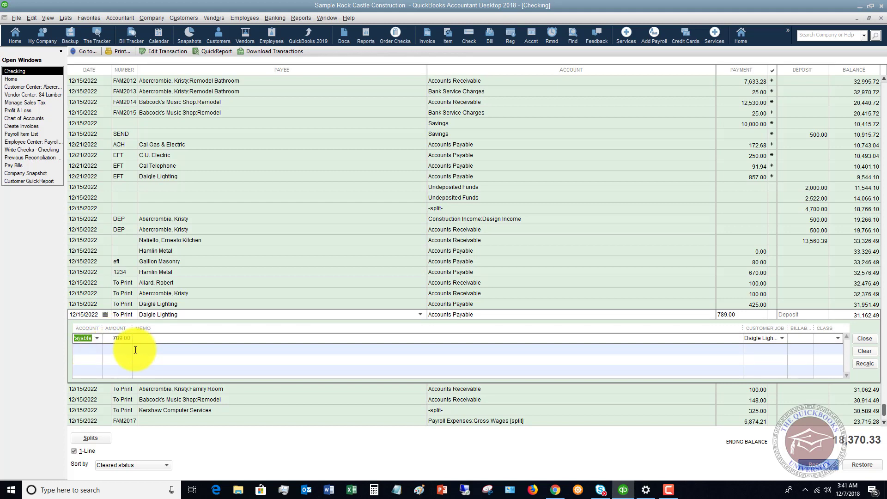
{"action": "left_click", "coordinate": [864, 339]}
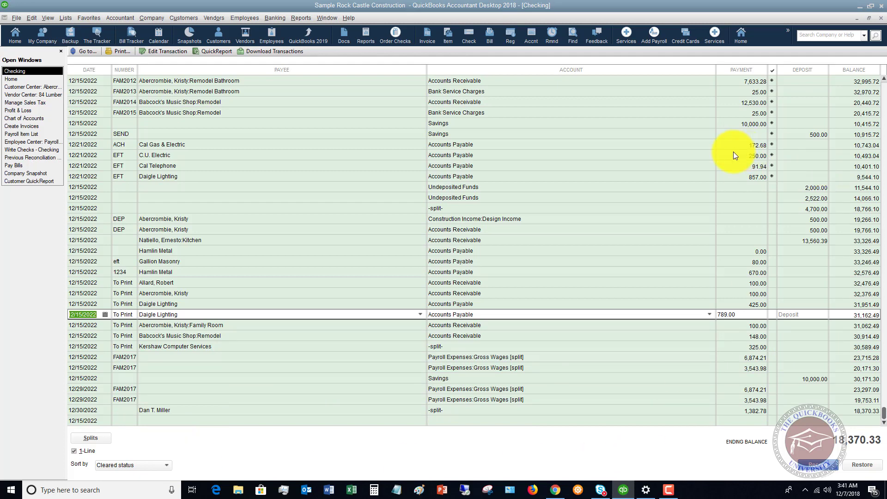
Mark check 243 (850.00, Dues and Subscriptions) cleared with an asterisk in the register.
{"action": "scroll", "coordinate": [803, 138], "scroll_direction": "up", "scroll_amount": 4}
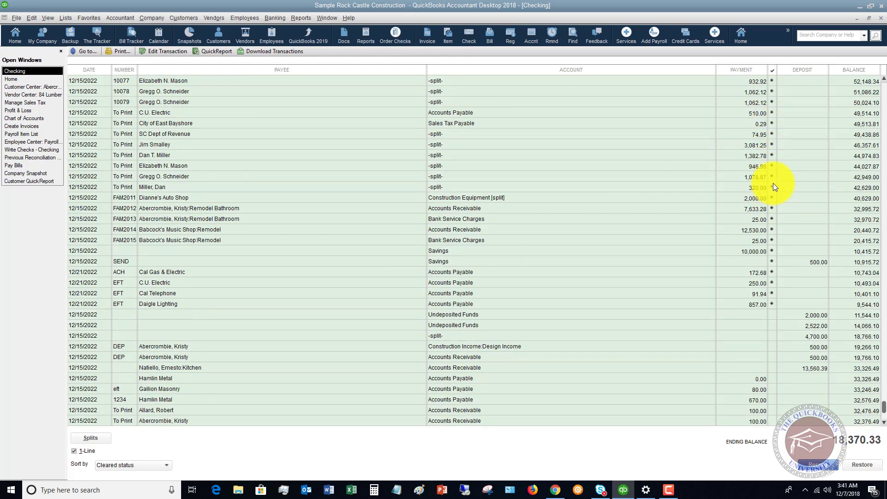
{"action": "scroll", "coordinate": [774, 186], "scroll_direction": "up", "scroll_amount": 15}
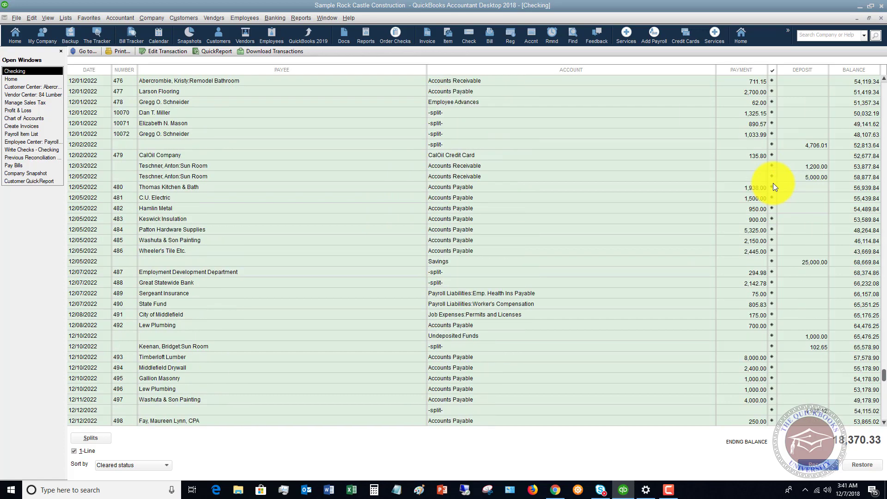
{"action": "scroll", "coordinate": [775, 185], "scroll_direction": "up", "scroll_amount": 11}
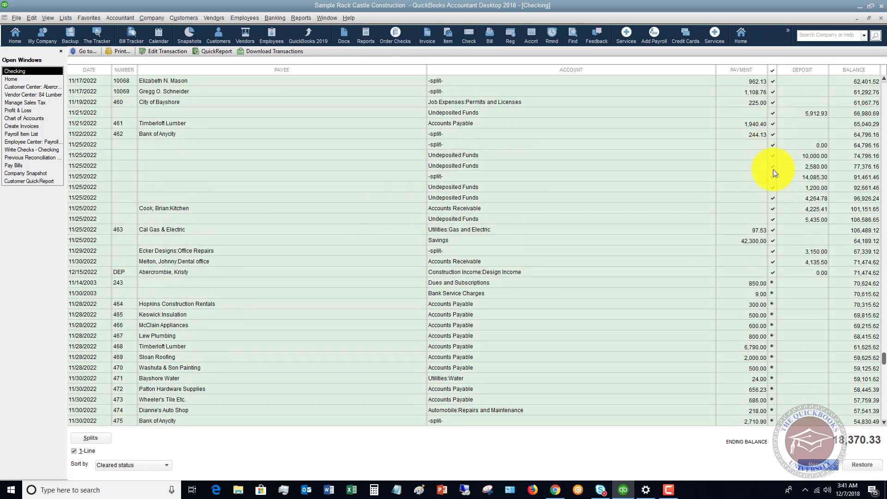
{"action": "scroll", "coordinate": [774, 218], "scroll_direction": "down", "scroll_amount": 1}
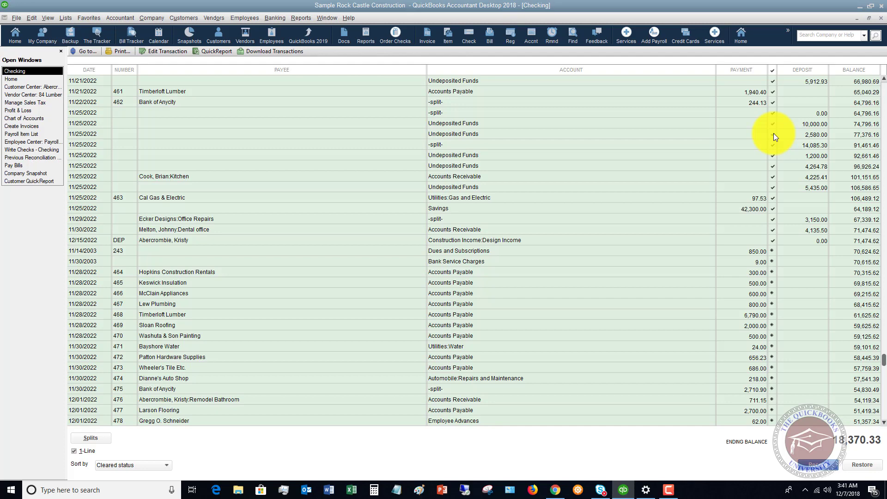
{"action": "left_click", "coordinate": [277, 18]}
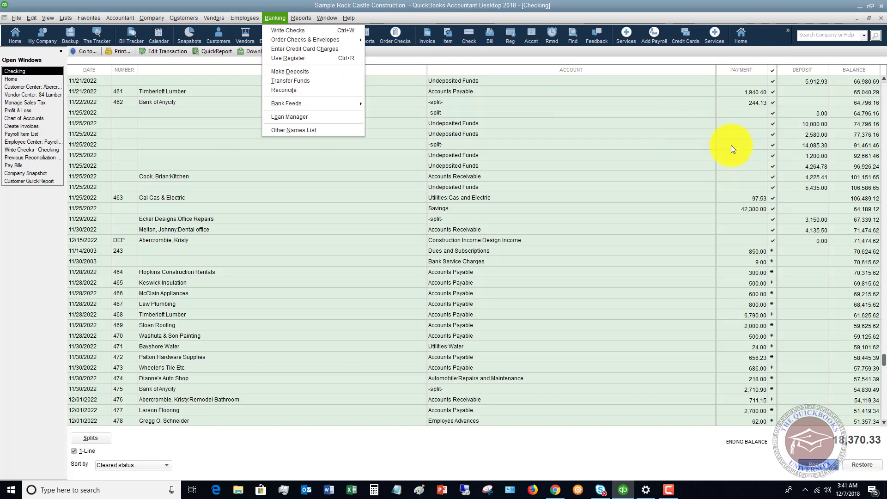
{"action": "scroll", "coordinate": [770, 178], "scroll_direction": "down", "scroll_amount": 2}
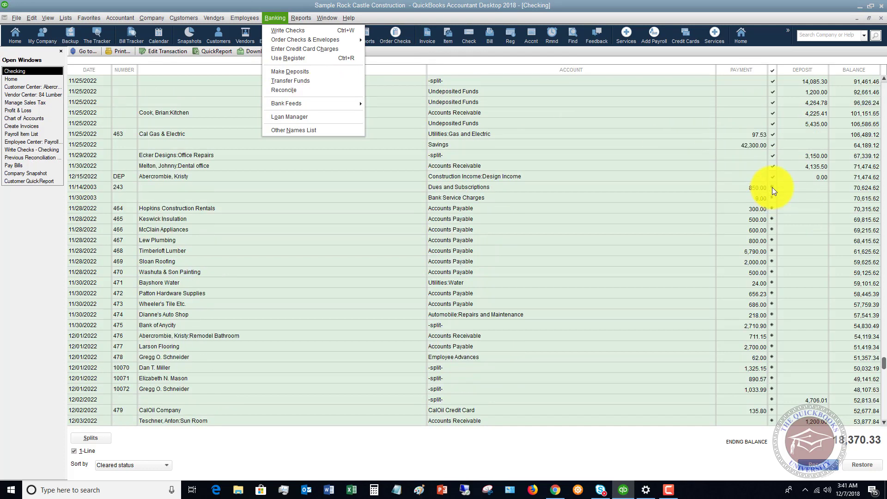
{"action": "left_click", "coordinate": [702, 188]}
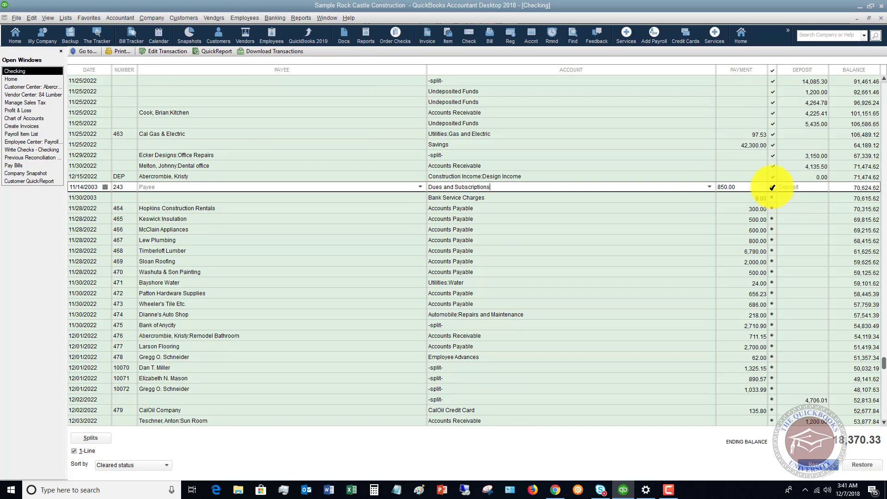
{"action": "left_click", "coordinate": [772, 187]}
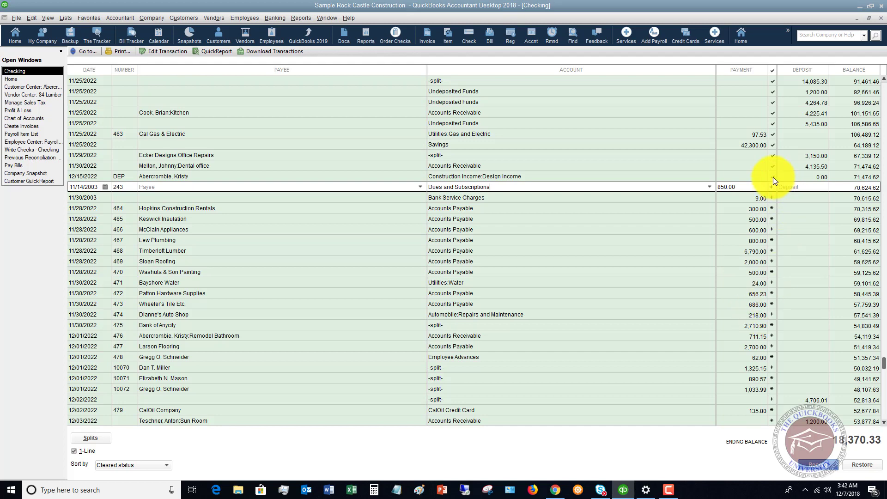
{"action": "scroll", "coordinate": [773, 176], "scroll_direction": "down", "scroll_amount": 15}
{"action": "scroll", "coordinate": [773, 176], "scroll_direction": "down", "scroll_amount": 15}
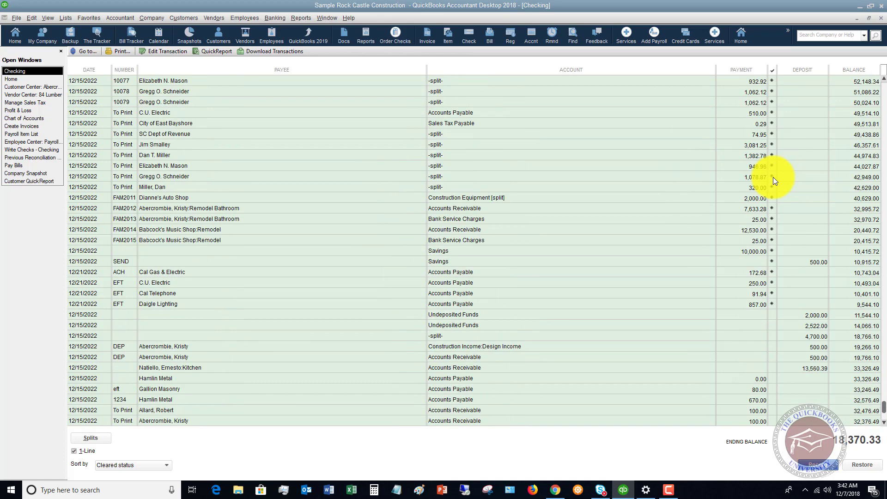
{"action": "scroll", "coordinate": [773, 177], "scroll_direction": "down", "scroll_amount": 2}
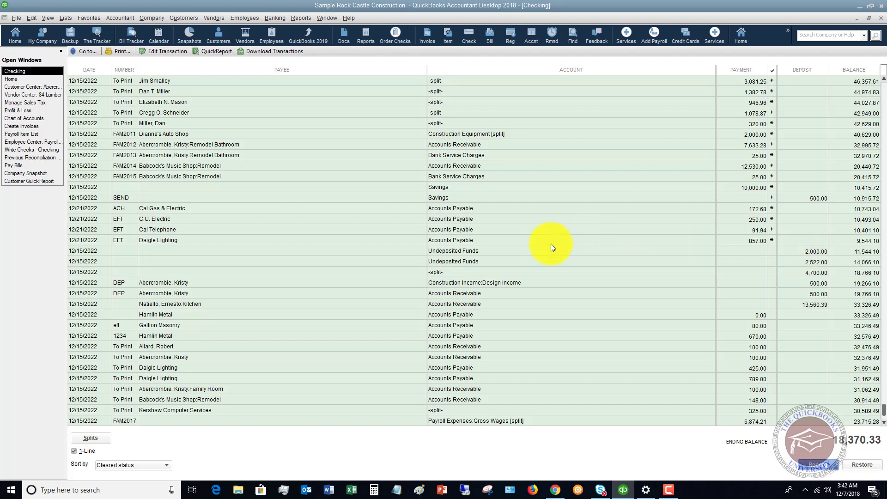
Mark the 2,000.00 deposit cleared with an asterisk and record the change.
{"action": "left_click", "coordinate": [772, 251]}
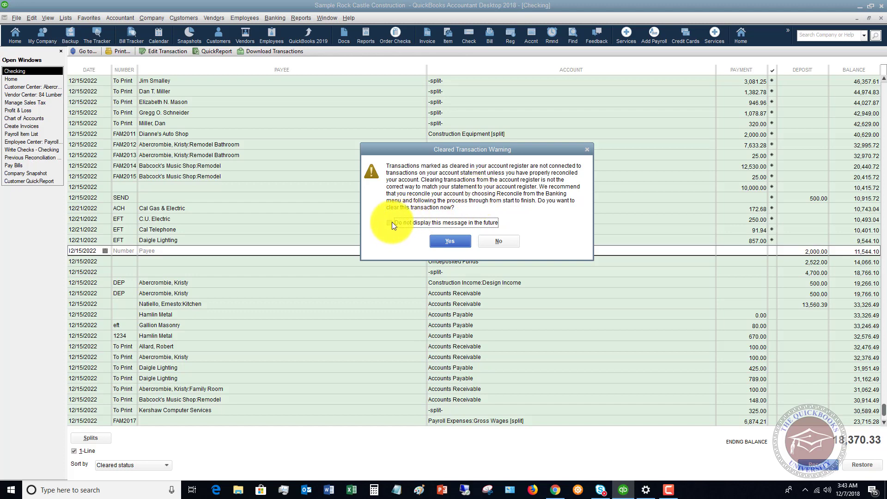
{"action": "left_click", "coordinate": [451, 241]}
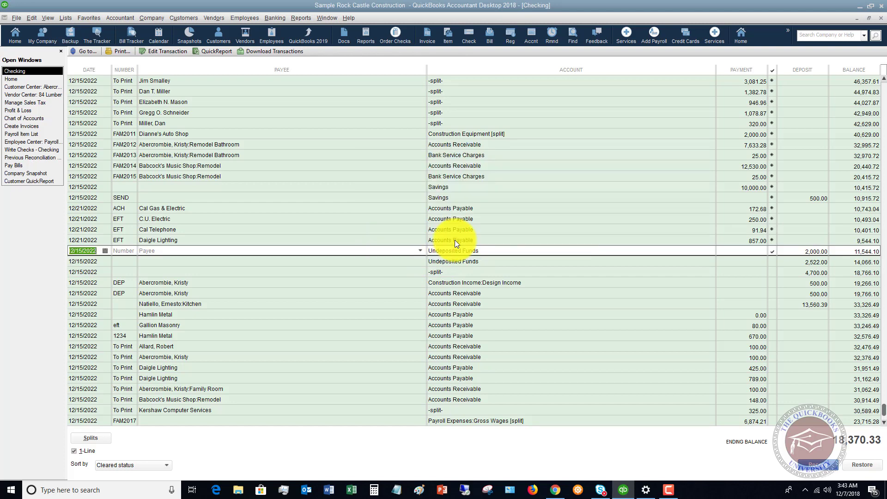
{"action": "left_click", "coordinate": [774, 254]}
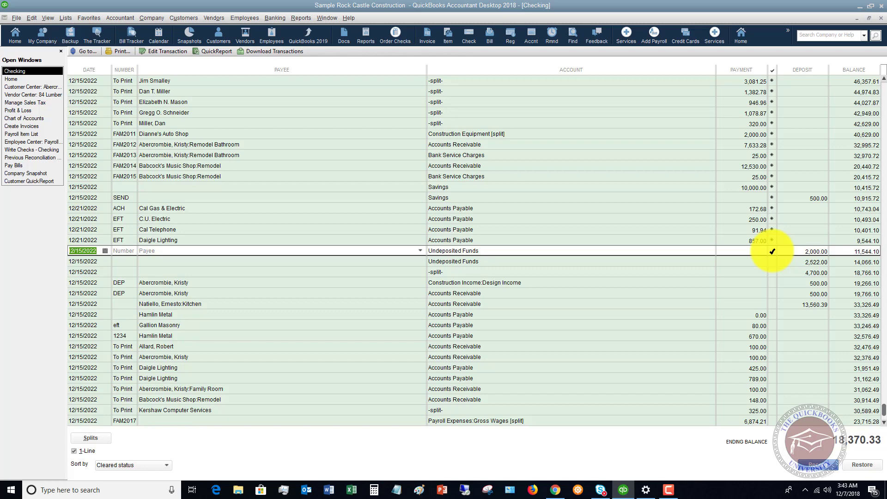
{"action": "left_click", "coordinate": [772, 251]}
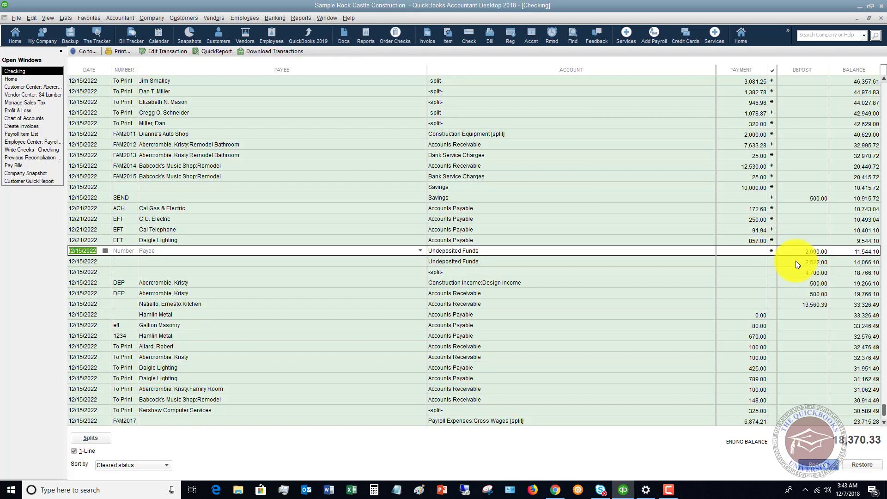
{"action": "left_click", "coordinate": [769, 258]}
{"action": "left_click", "coordinate": [406, 151]}
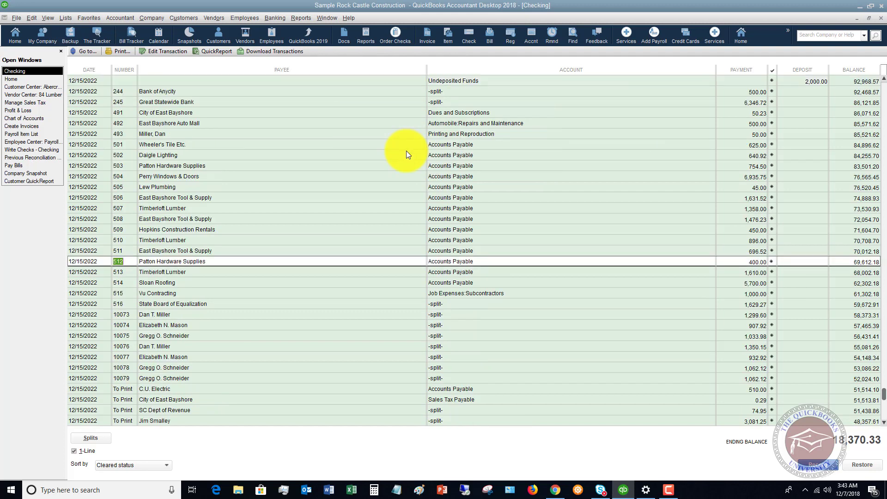
Mark the 2,522.00 deposit cleared with an asterisk and record the change.
{"action": "scroll", "coordinate": [744, 291], "scroll_direction": "down", "scroll_amount": 5}
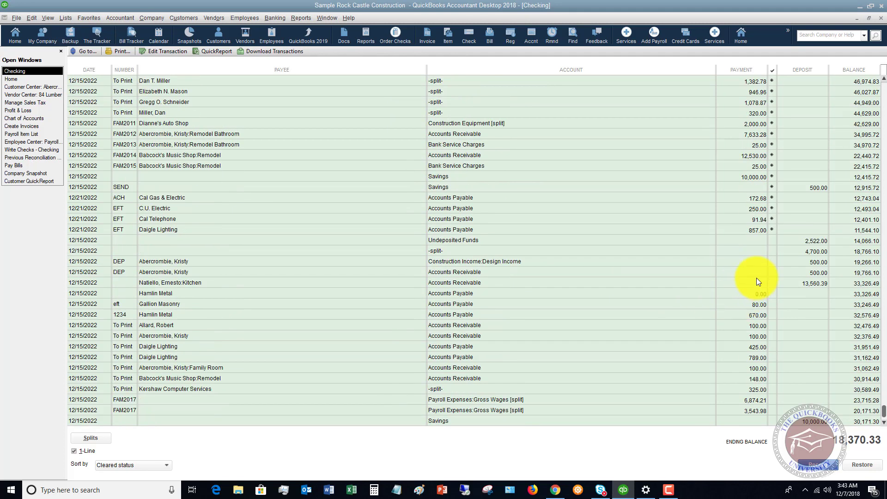
{"action": "left_click", "coordinate": [773, 238]}
{"action": "left_click", "coordinate": [772, 240]}
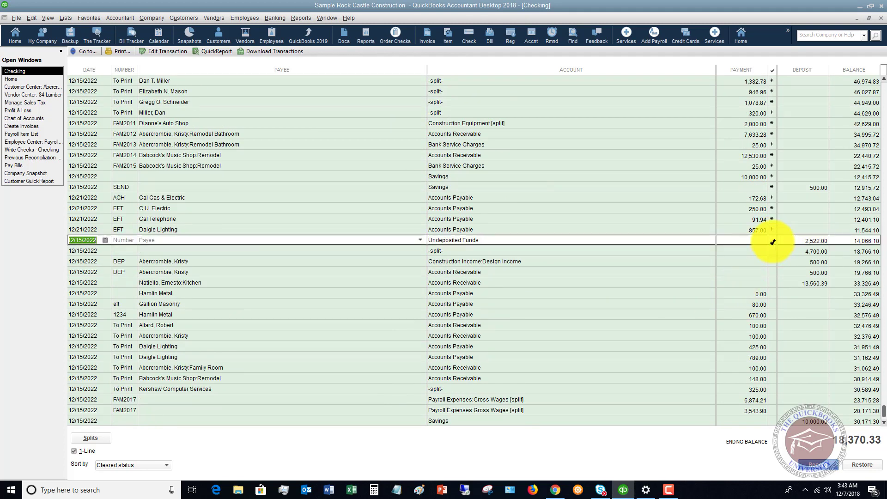
{"action": "left_click", "coordinate": [773, 240]}
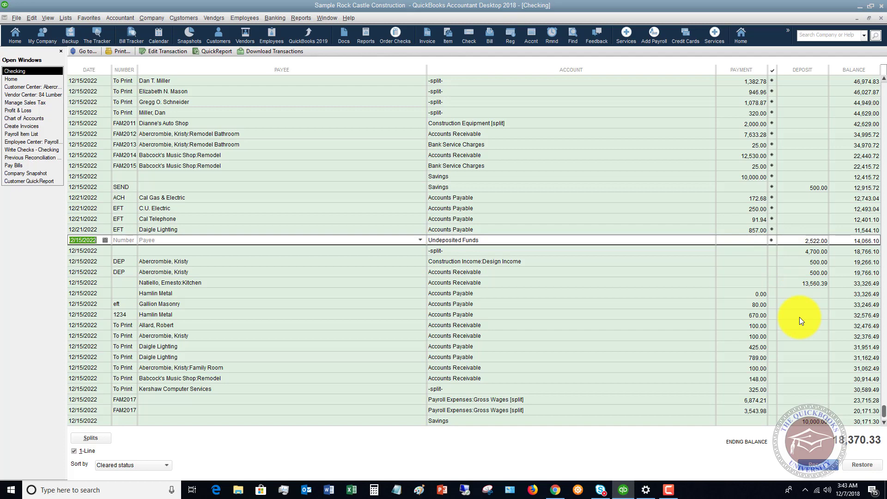
{"action": "left_click", "coordinate": [800, 317]}
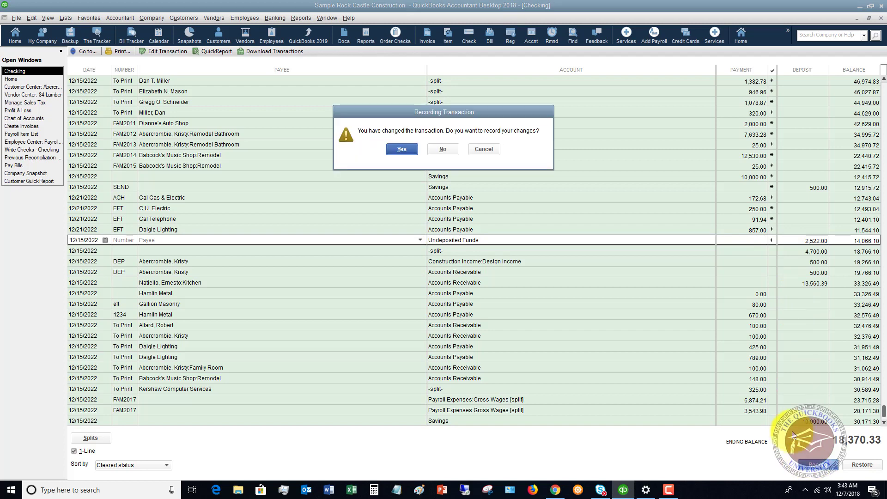
{"action": "left_click", "coordinate": [402, 150]}
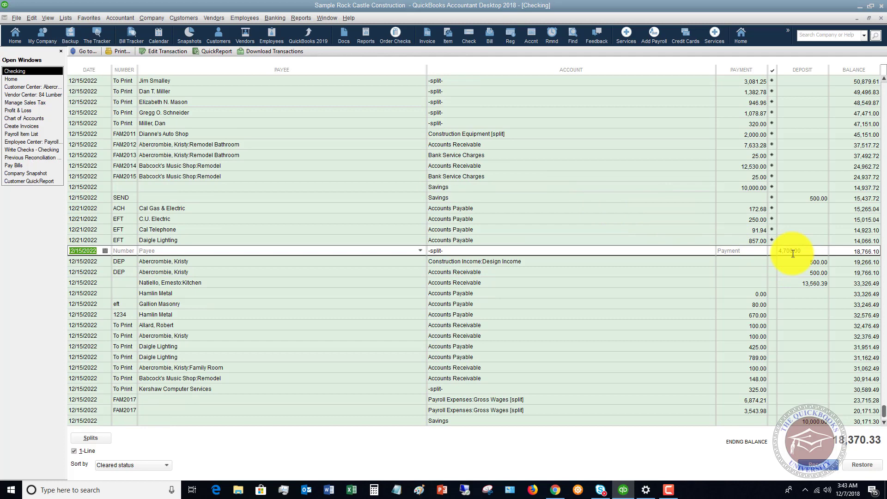
Mark the 4,700.00 split deposit cleared and record it.
{"action": "left_click", "coordinate": [771, 251]}
{"action": "left_click", "coordinate": [771, 251]}
{"action": "left_click", "coordinate": [814, 465]}
{"action": "left_click", "coordinate": [406, 148]}
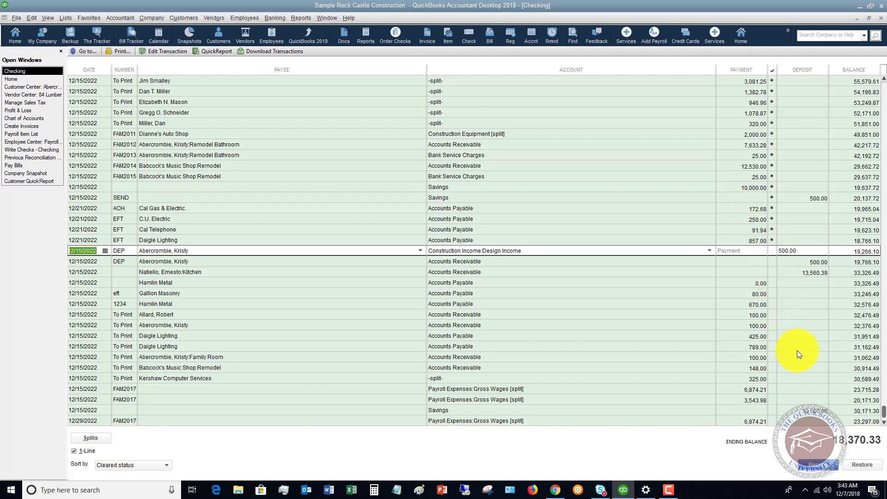
Start reconciling Checking for statement date 12/31/2022 and review the Checks and Payments list.
{"action": "left_click", "coordinate": [277, 17]}
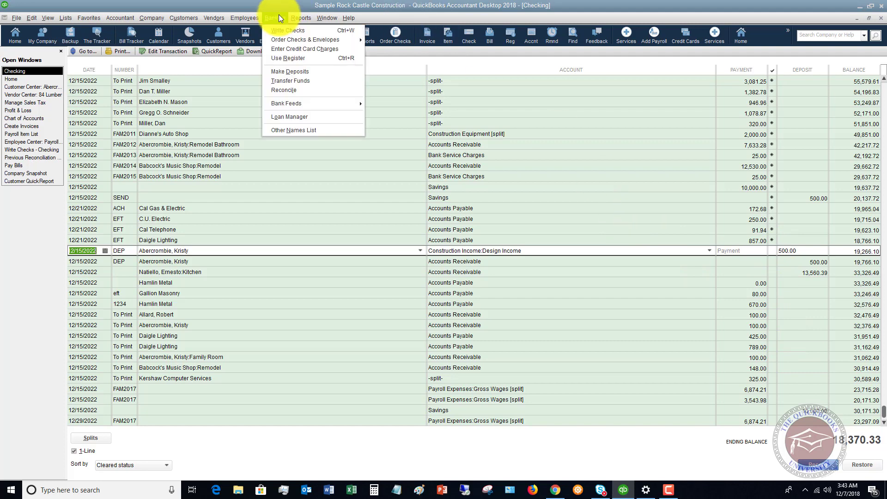
{"action": "left_click", "coordinate": [297, 90]}
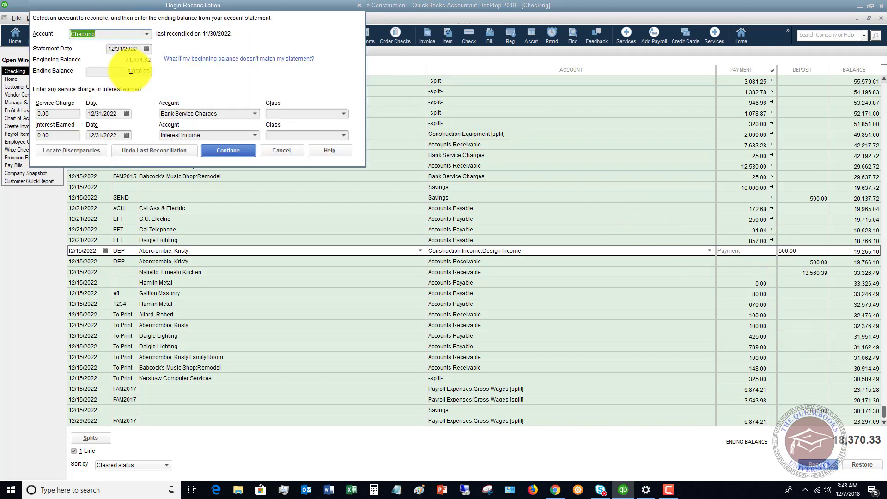
{"action": "left_click", "coordinate": [225, 152]}
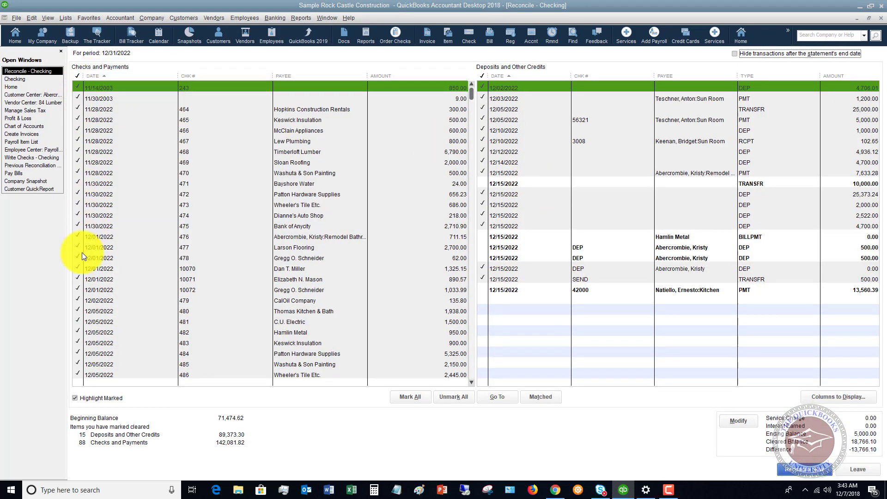
{"action": "scroll", "coordinate": [337, 270], "scroll_direction": "down", "scroll_amount": 7}
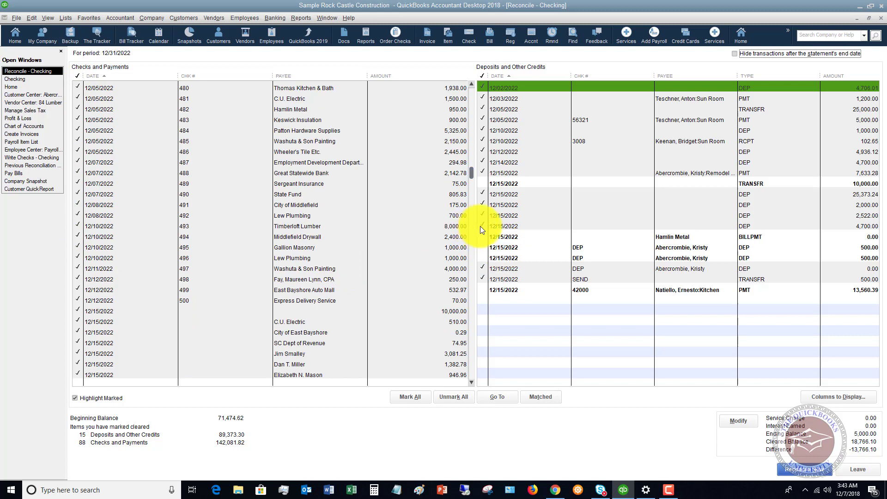